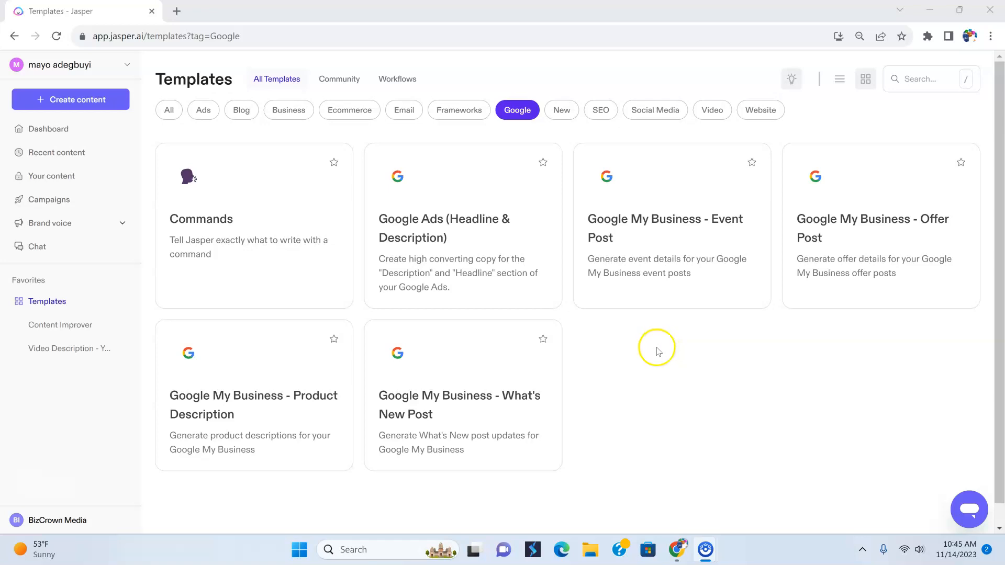
pyautogui.scroll(-1, 655, 358)
pyautogui.scroll(1, 658, 359)
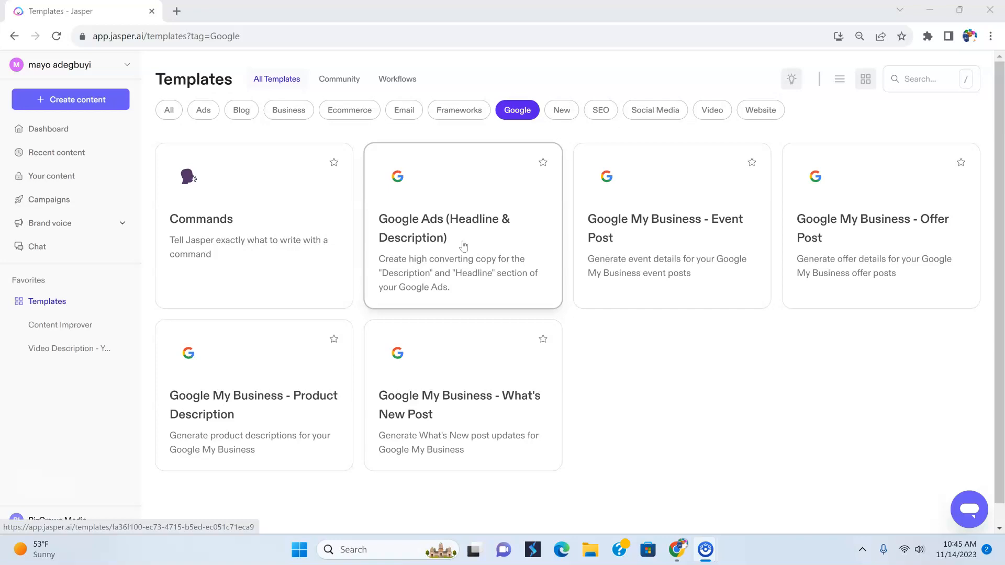
pyautogui.click(452, 254)
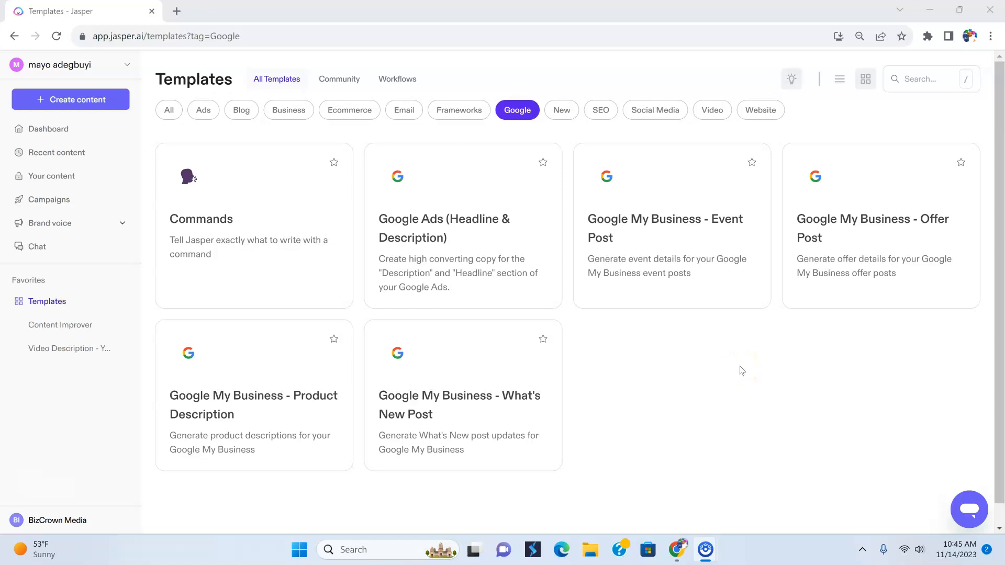
pyautogui.click(732, 367)
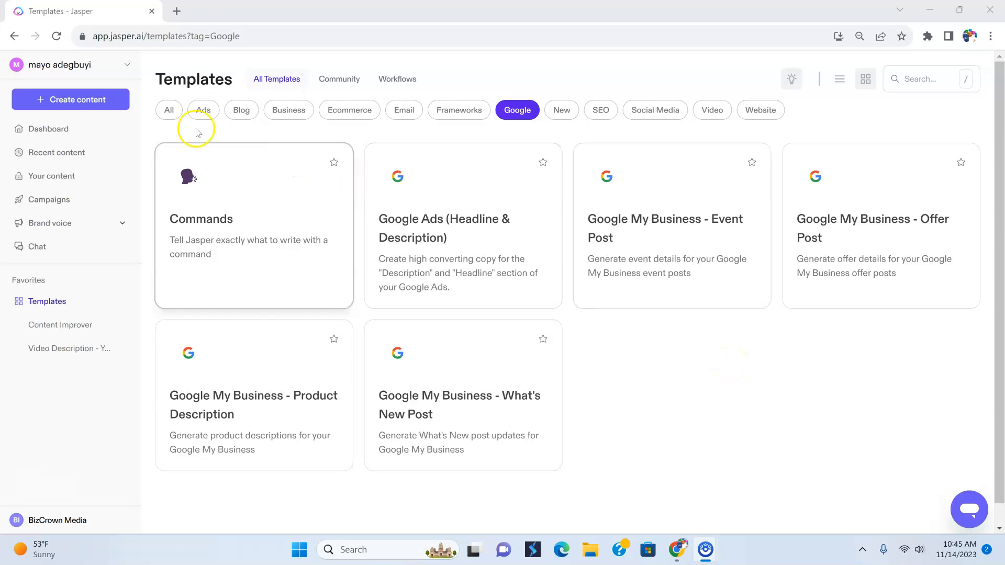
# Browse the full template library across all categories and compare it with the Google category
pyautogui.click(166, 110)
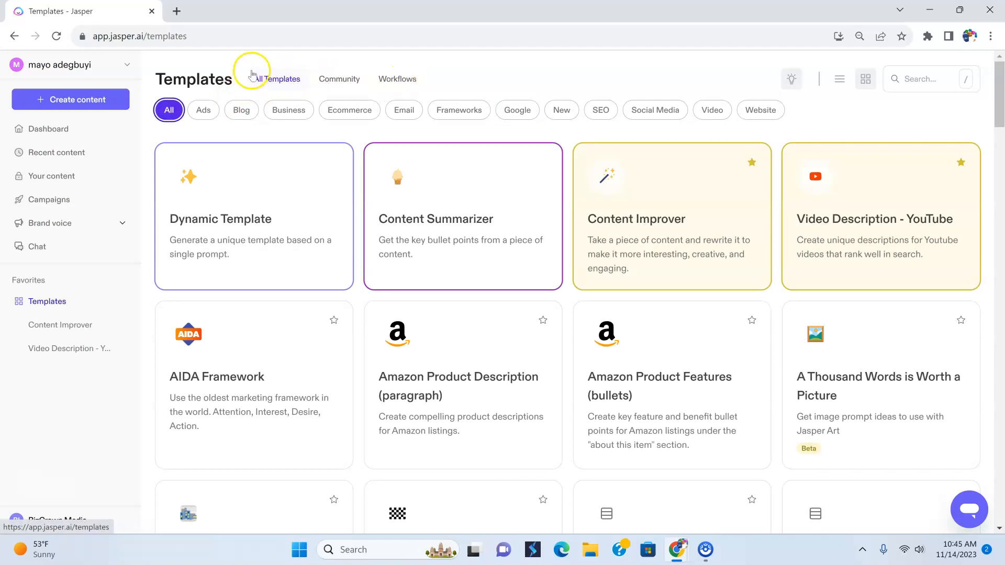
pyautogui.scroll(-20, 613, 291)
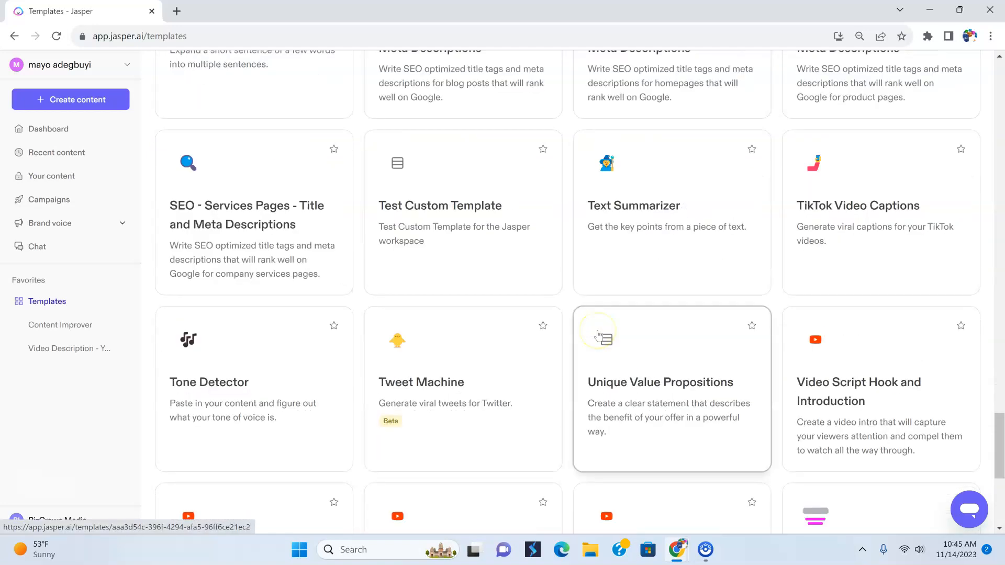
pyautogui.scroll(20, 598, 334)
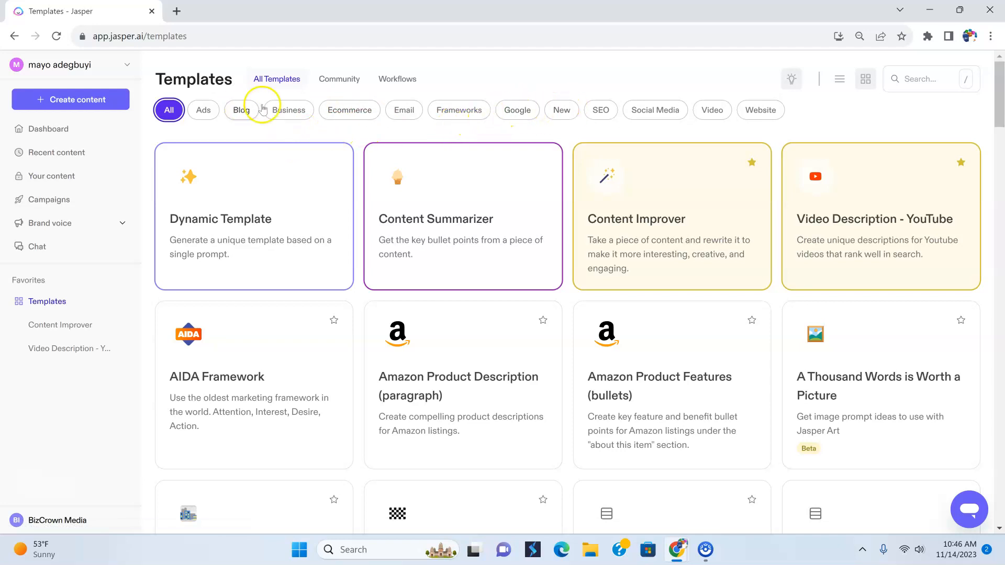
pyautogui.click(523, 115)
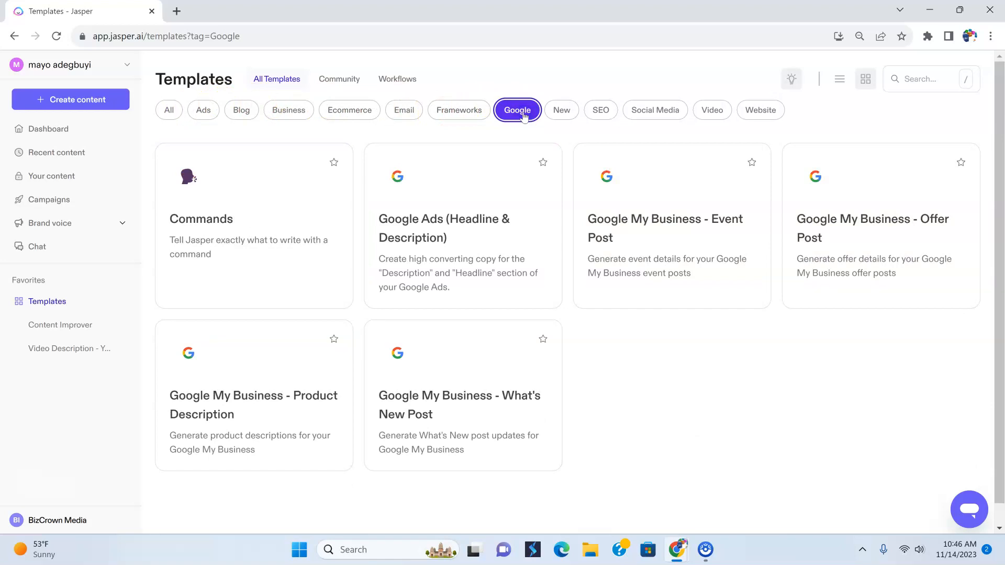
pyautogui.click(169, 111)
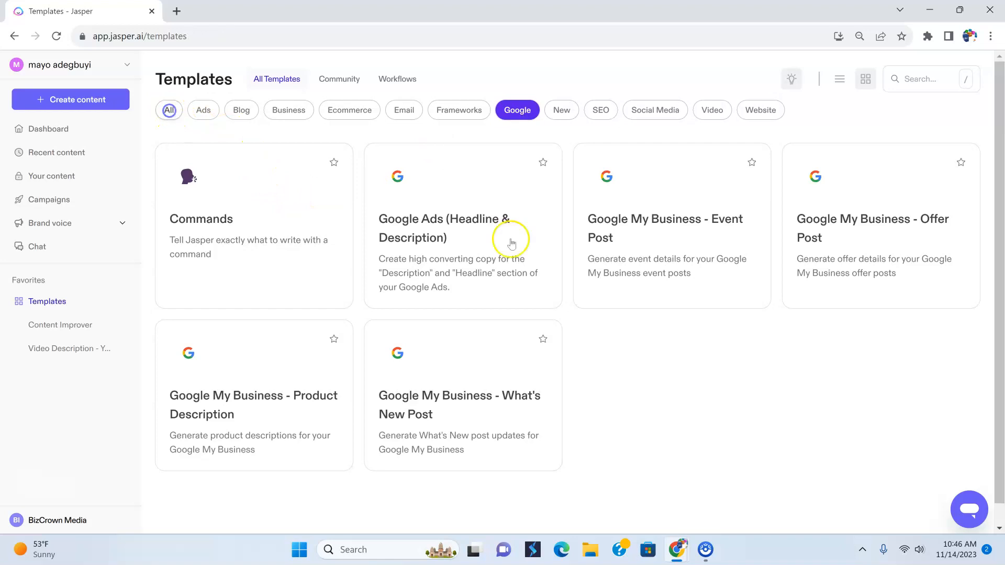
pyautogui.scroll(-3, 510, 314)
pyautogui.scroll(-4, 510, 335)
pyautogui.scroll(7, 502, 366)
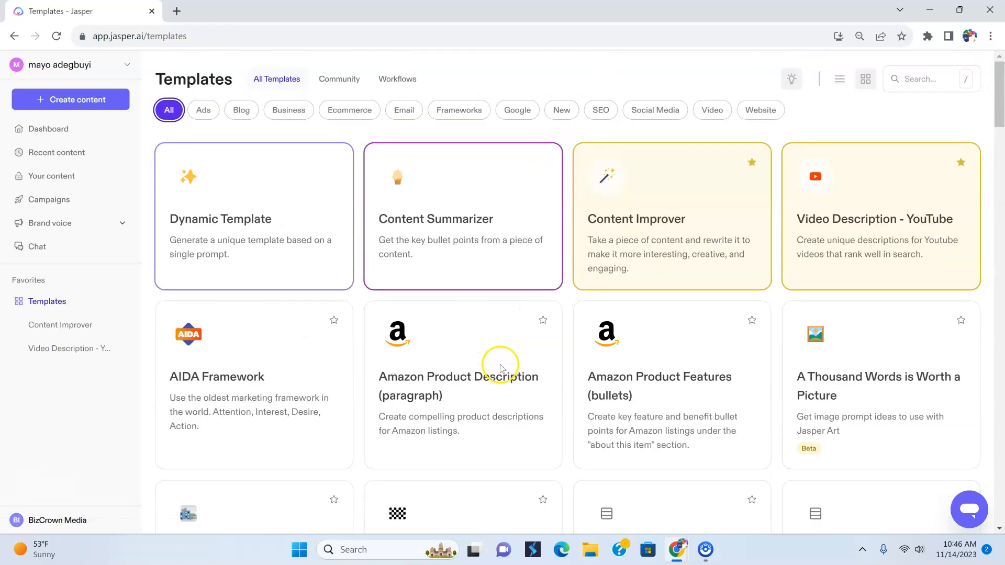
# Filter the templates to the Google category and open the Google My Business - What's New Post template
pyautogui.click(518, 111)
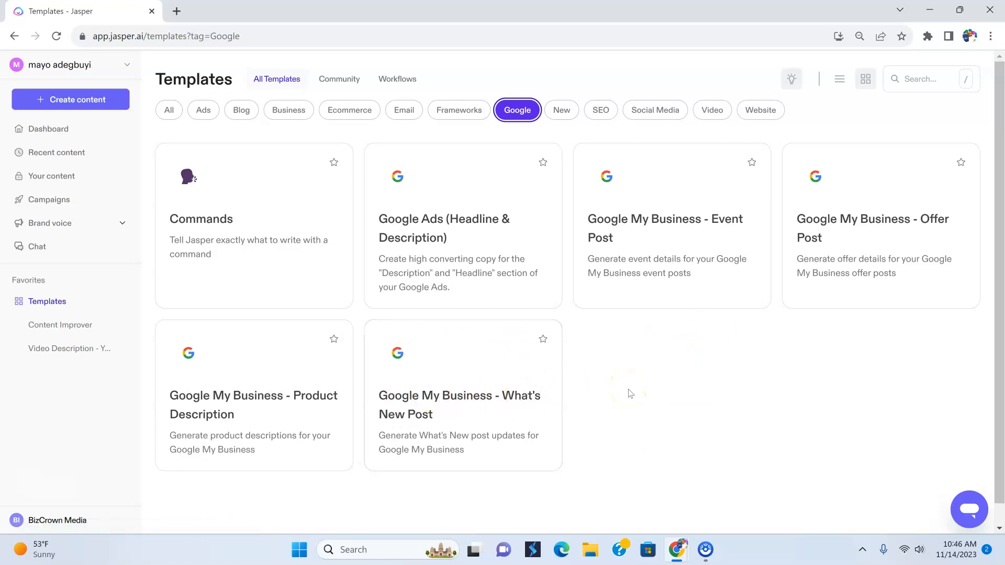
pyautogui.click(482, 408)
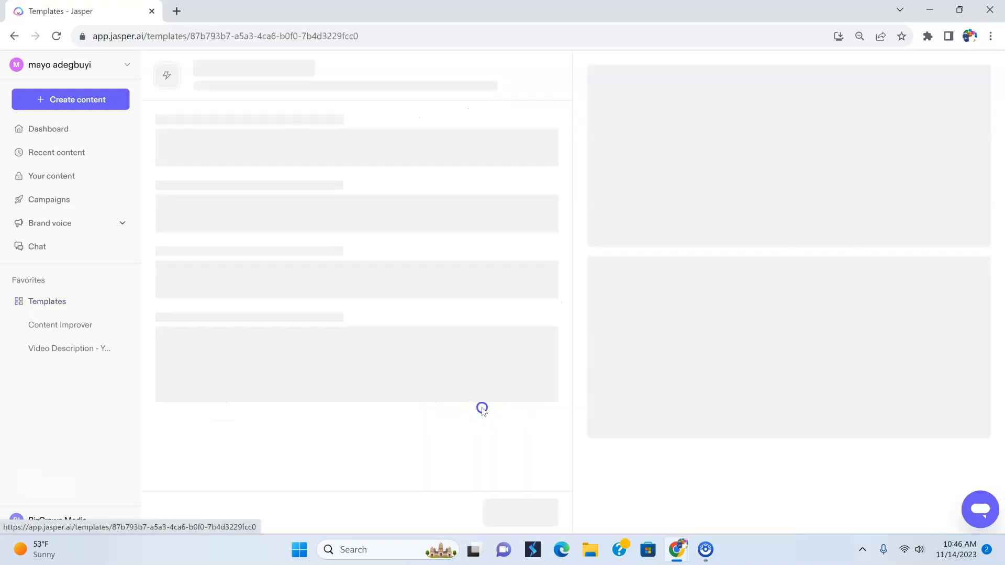
# Search Google for "bizcorwn media" in a new browser tab
pyautogui.click(177, 11)
pyautogui.click(217, 36)
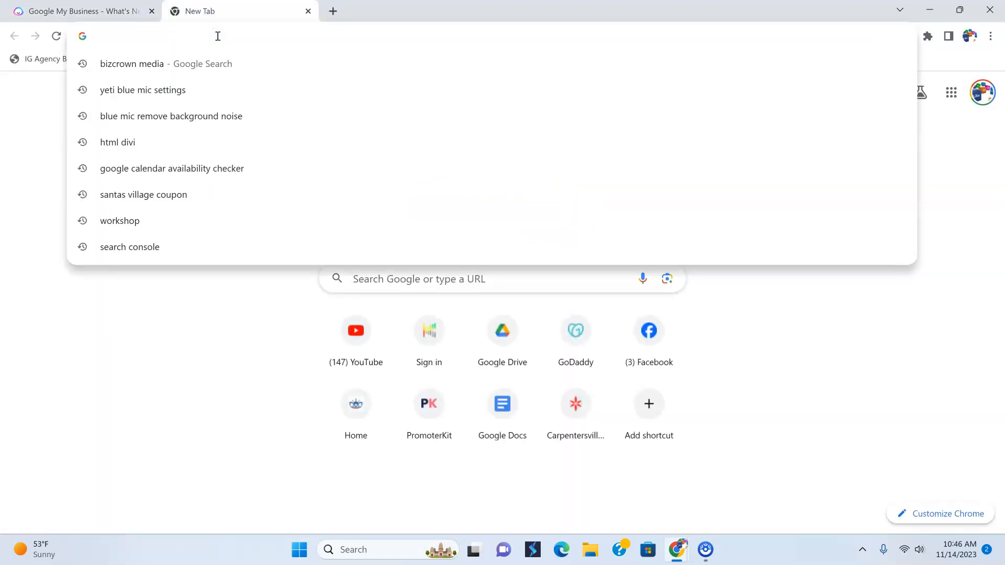
pyautogui.write('biz')
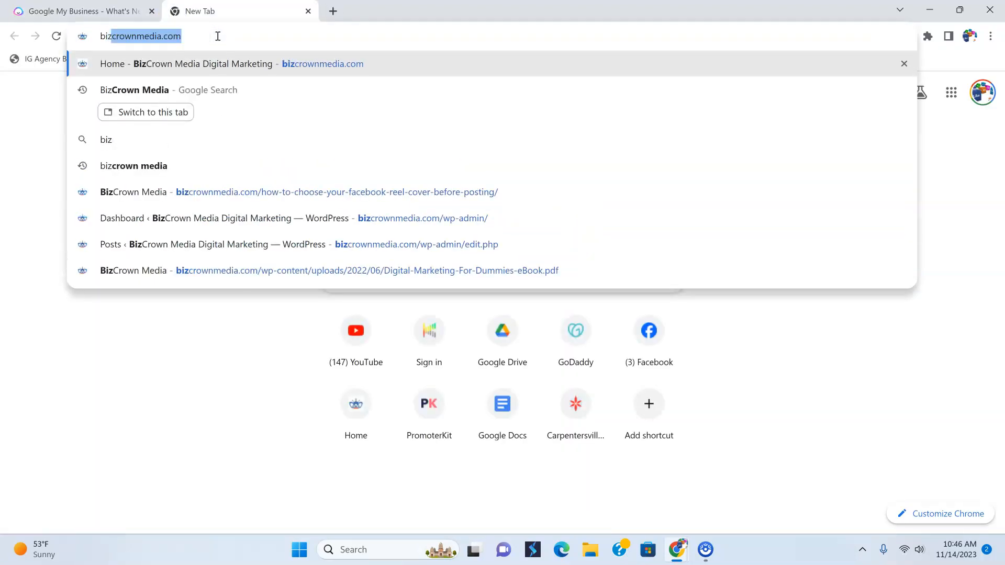
pyautogui.write('corwnmedi')
pyautogui.press('BackSpace')
pyautogui.press('BackSpace')
pyautogui.press('BackSpace')
pyautogui.press('BackSpace')
pyautogui.write('media')
pyautogui.press('Return')
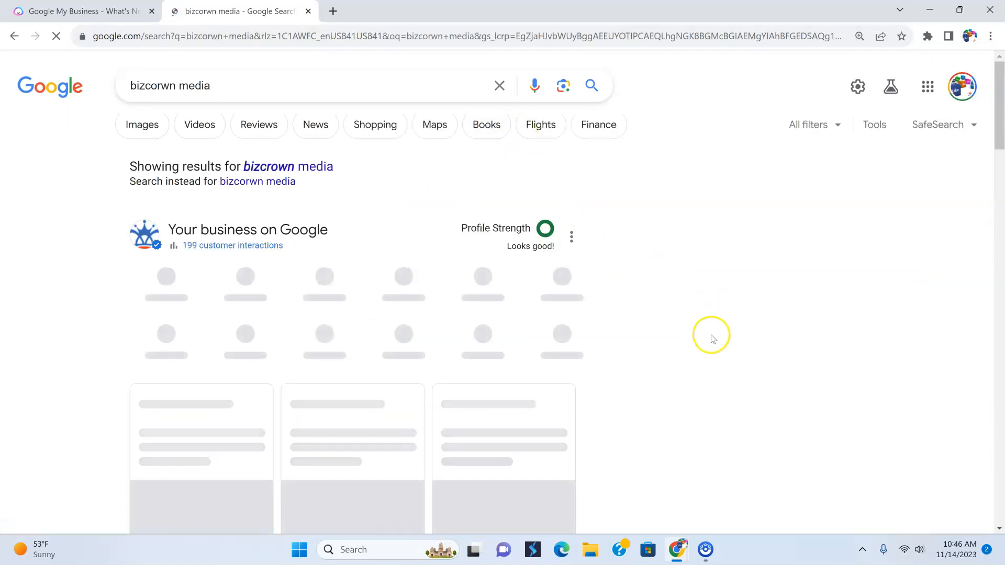
# Examine the BizCrown Media business profile in the Google results, down to its posted updates
pyautogui.click(66, 12)
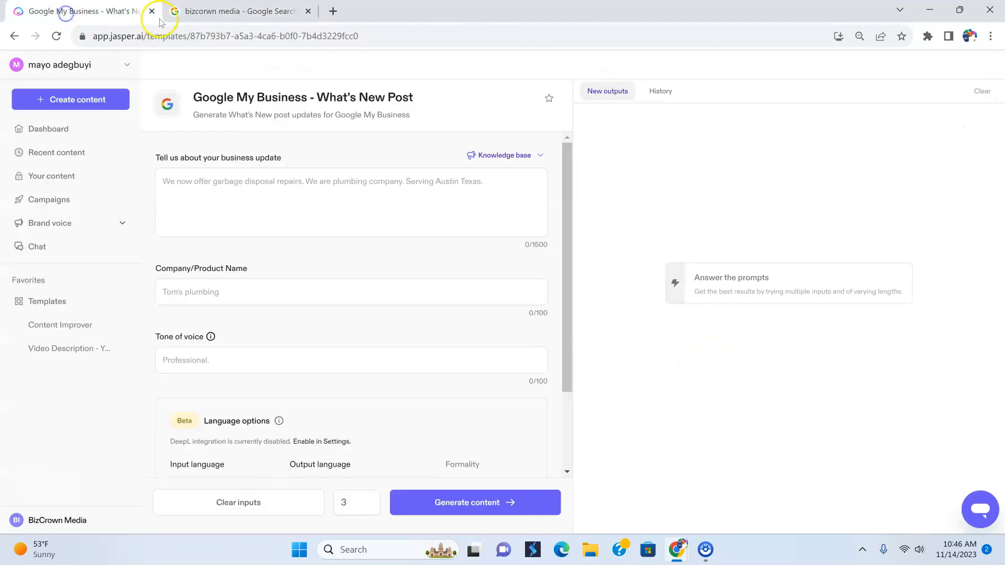
pyautogui.click(202, 12)
pyautogui.scroll(-10, 837, 378)
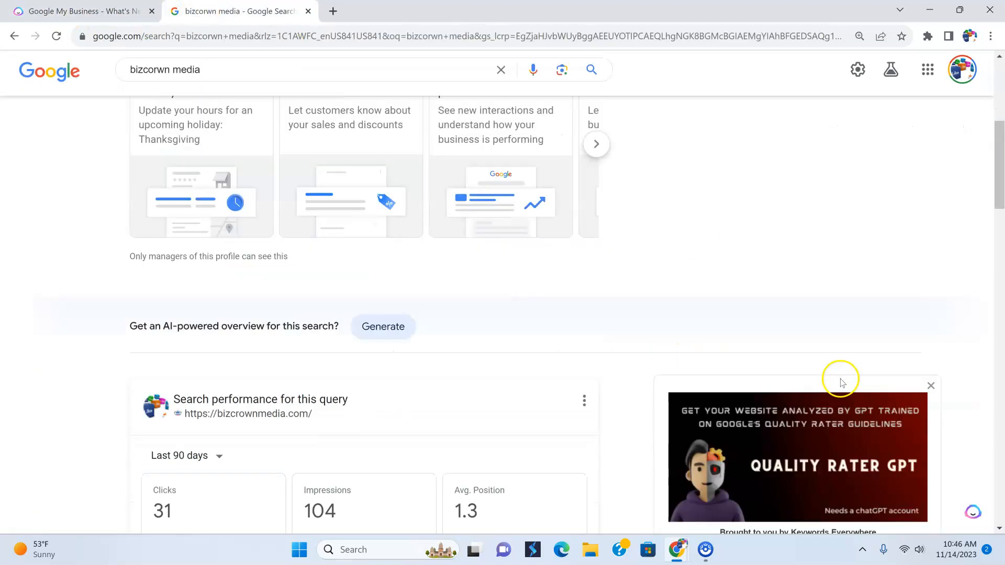
pyautogui.scroll(-15, 841, 382)
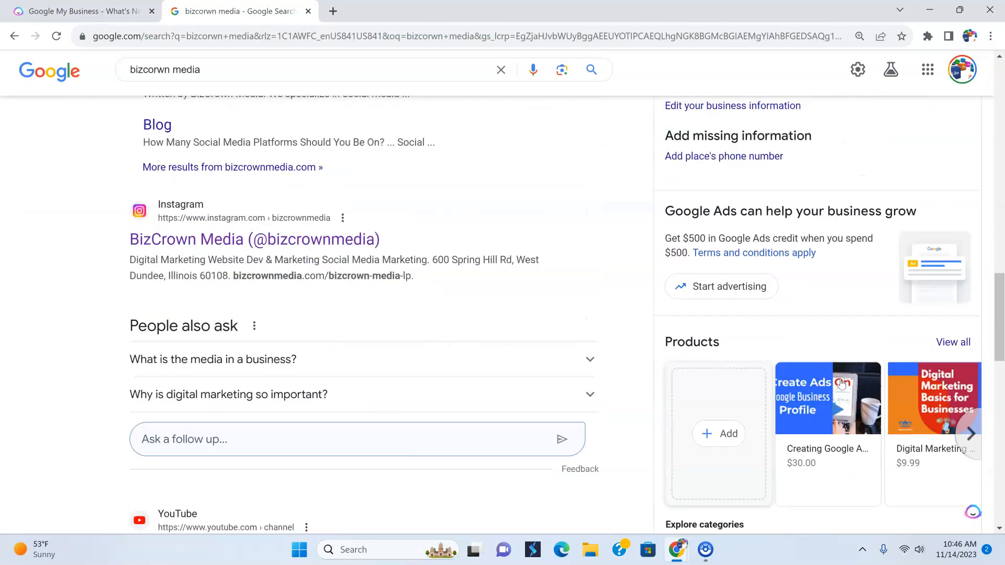
pyautogui.scroll(-5, 841, 379)
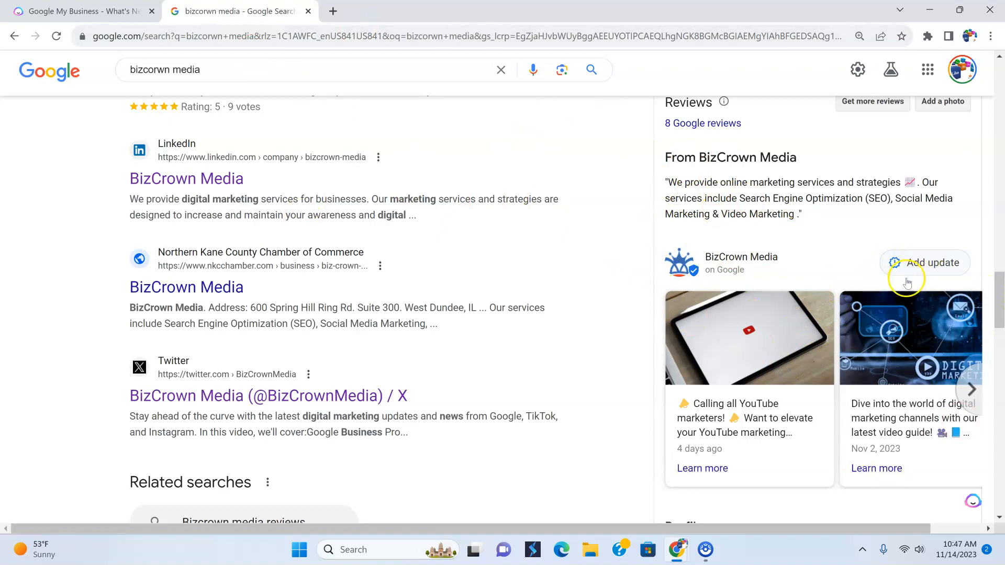
# Return to Jasper, go back to the Google templates and reopen the Google My Business - What's New Post template
pyautogui.click(39, 14)
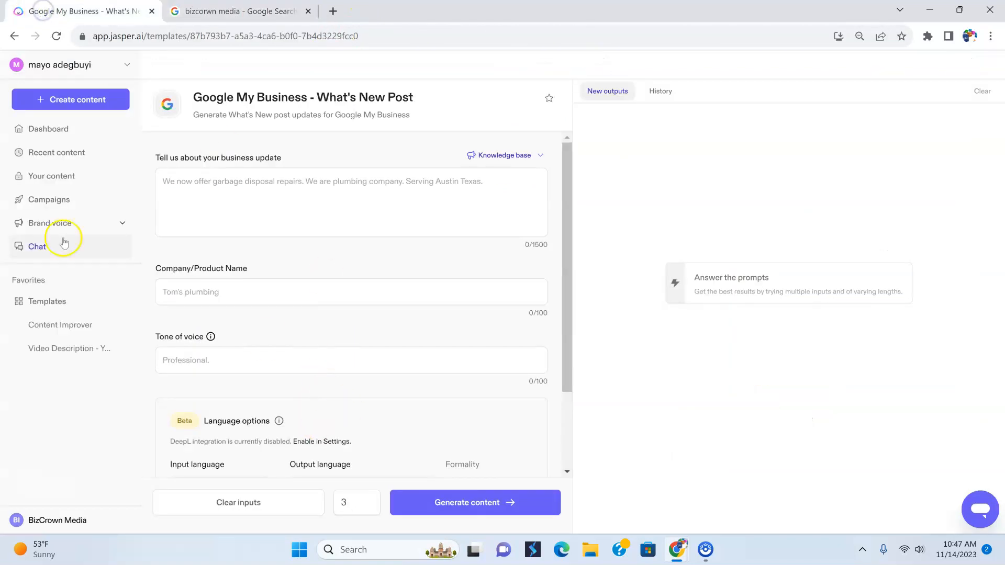
pyautogui.click(14, 35)
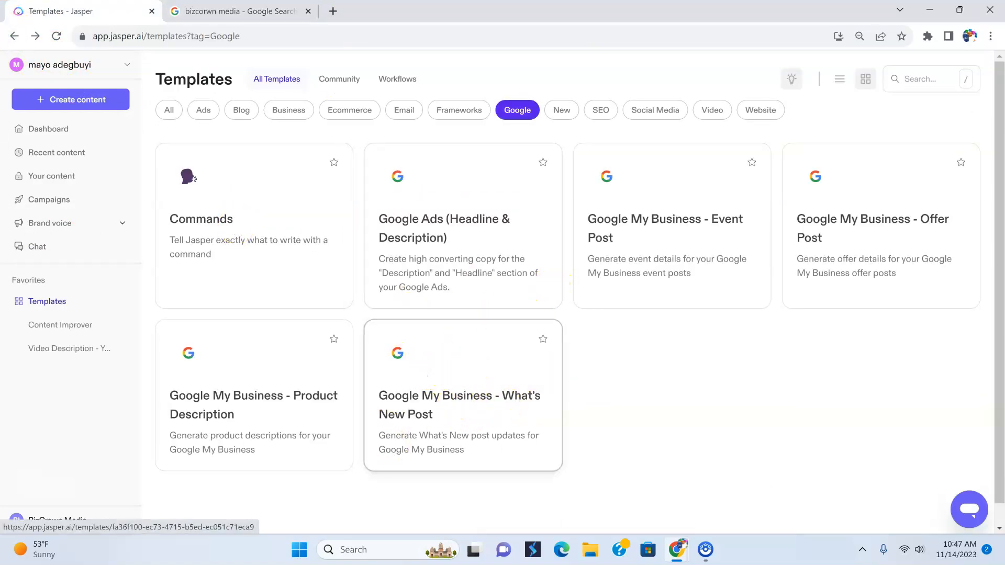
pyautogui.click(224, 10)
pyautogui.click(73, 10)
pyautogui.click(478, 369)
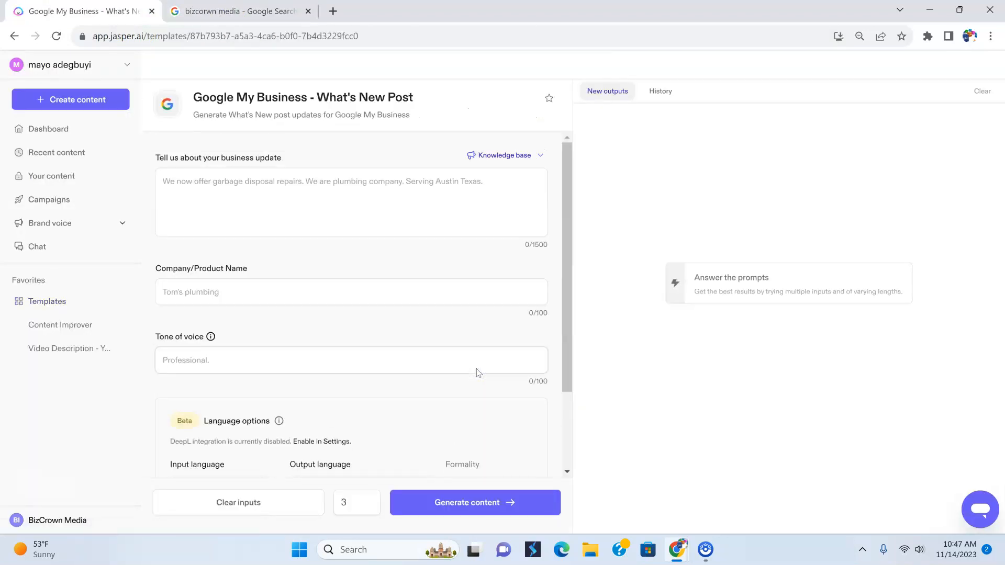
# Enter the business update "We are offering social media posts for businesses who do not have the time to be able to do their weekly posts."
pyautogui.click(287, 206)
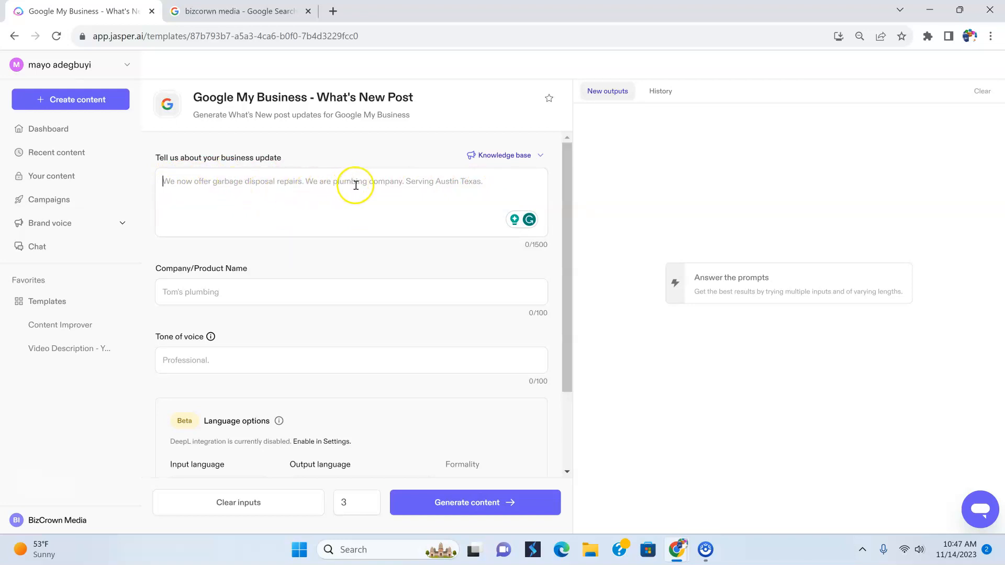
pyautogui.click(482, 193)
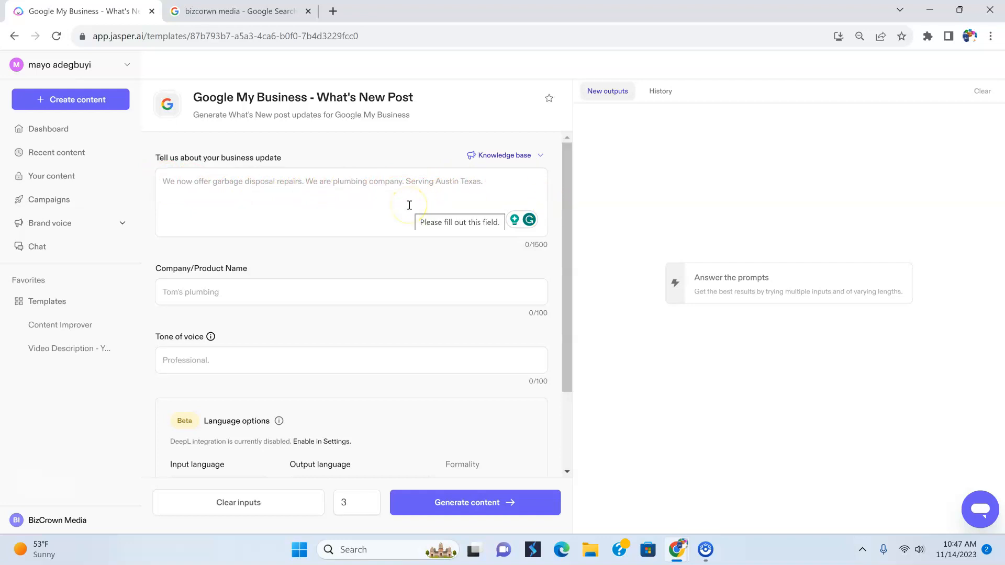
pyautogui.write('We ar en')
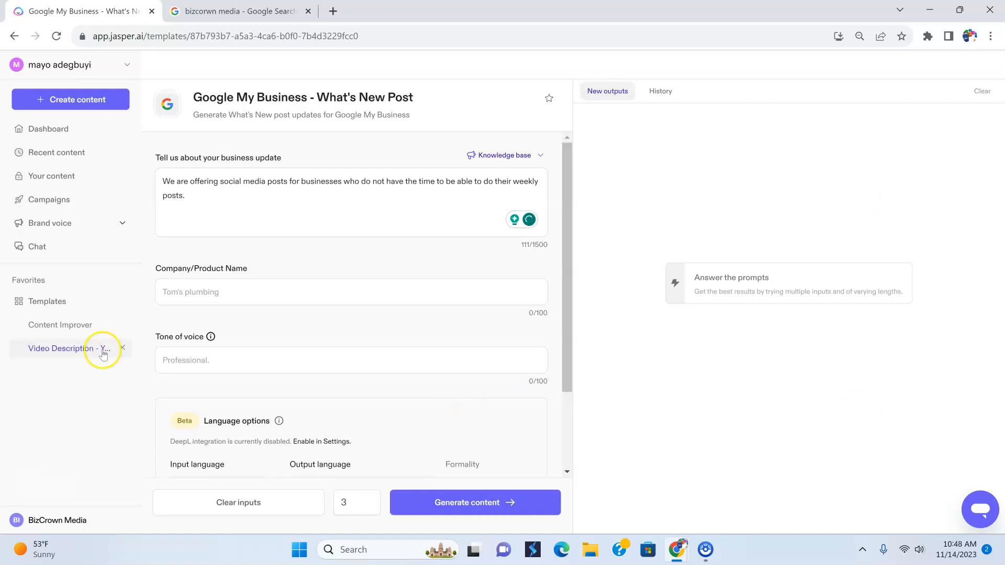
# Set the company/product name of the What's New post to BizCrown Media
pyautogui.click(209, 293)
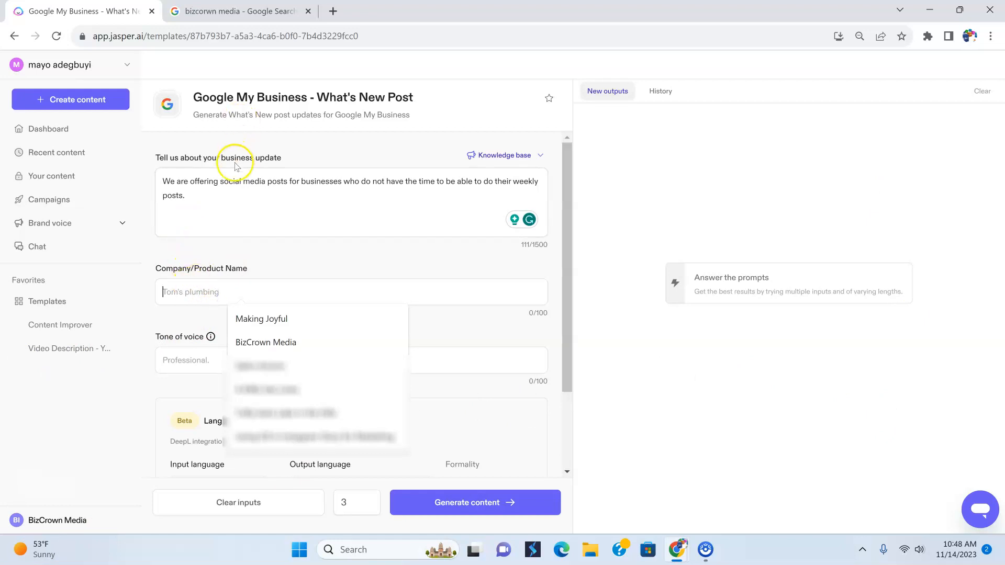
pyautogui.click(209, 287)
pyautogui.click(297, 344)
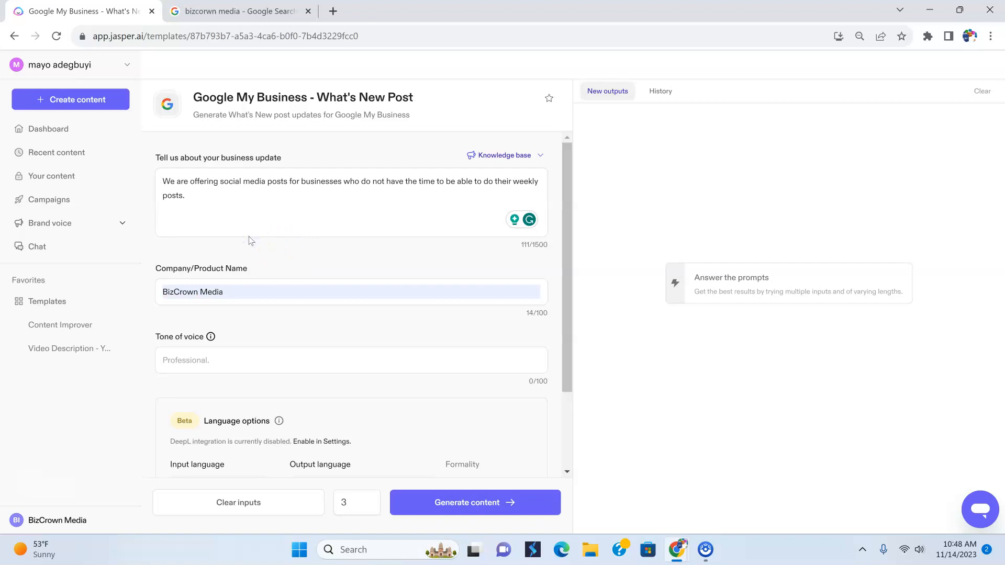
# Set the tone of voice to "captivating, professional, exciting, persuasive"
pyautogui.click(195, 361)
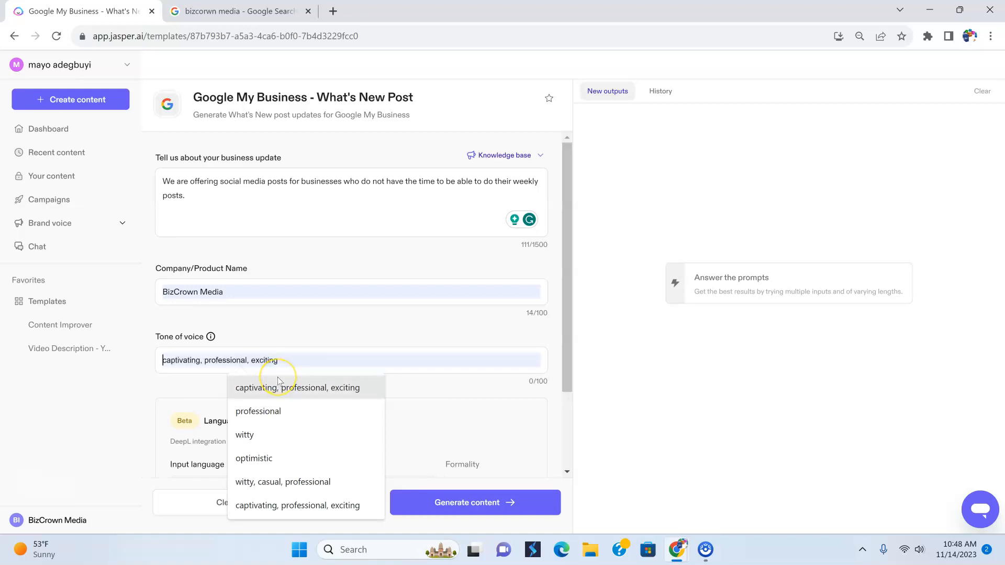
pyautogui.click(278, 387)
pyautogui.click(287, 361)
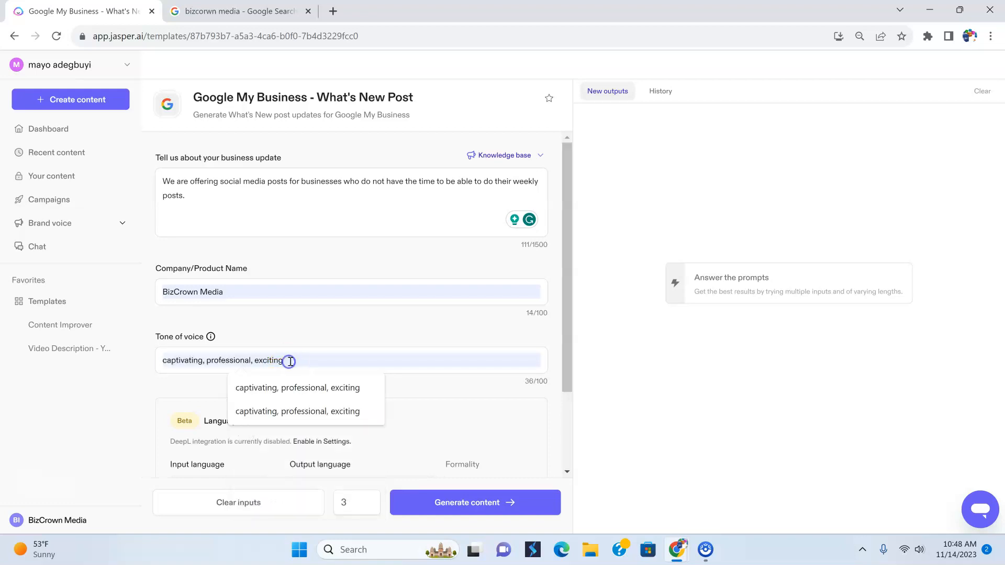
pyautogui.press('BackSpace')
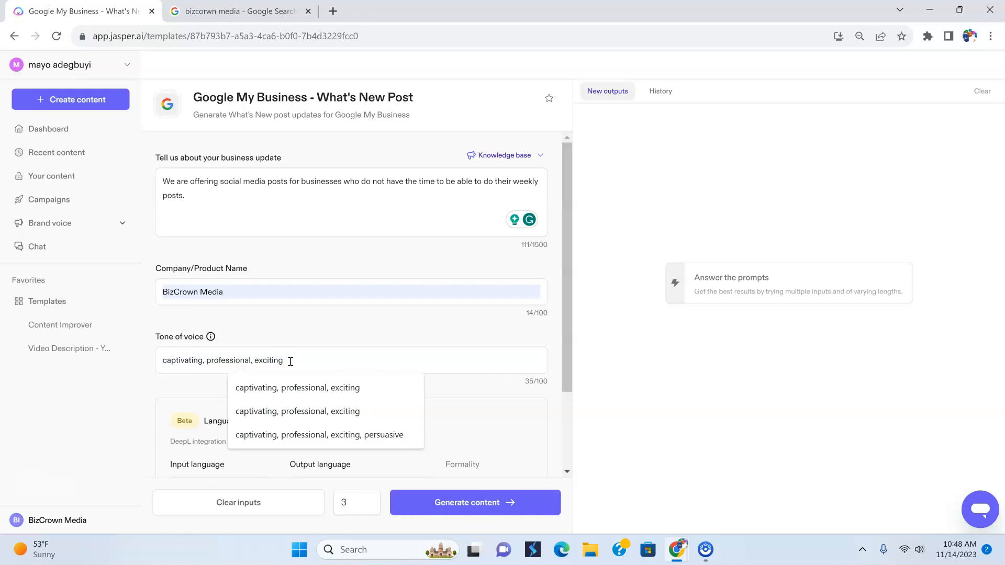
pyautogui.write(', ')
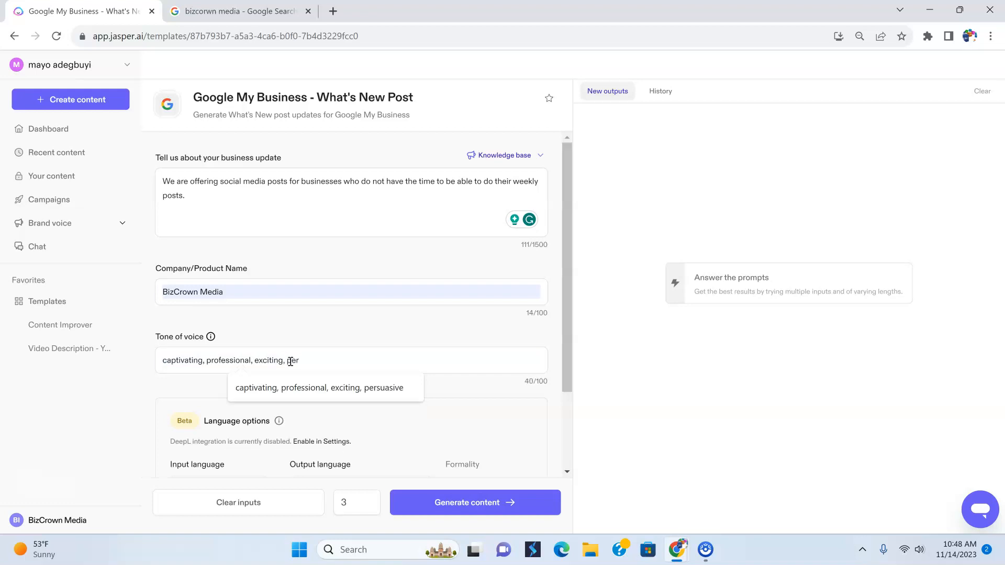
pyautogui.write('per')
pyautogui.click(302, 387)
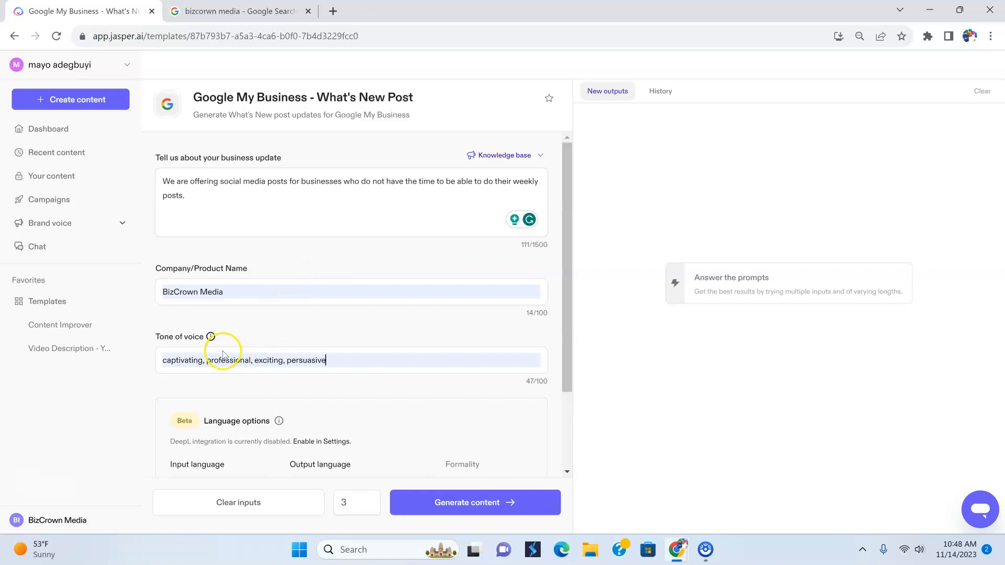
# Review the language options and generate three versions of the What's New post
pyautogui.scroll(-2, 401, 390)
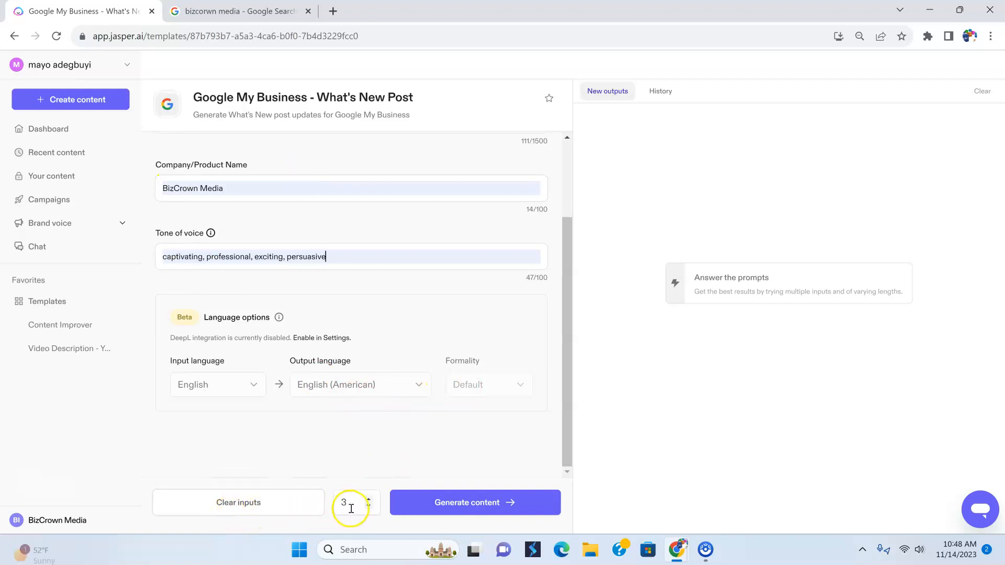
pyautogui.scroll(2, 430, 254)
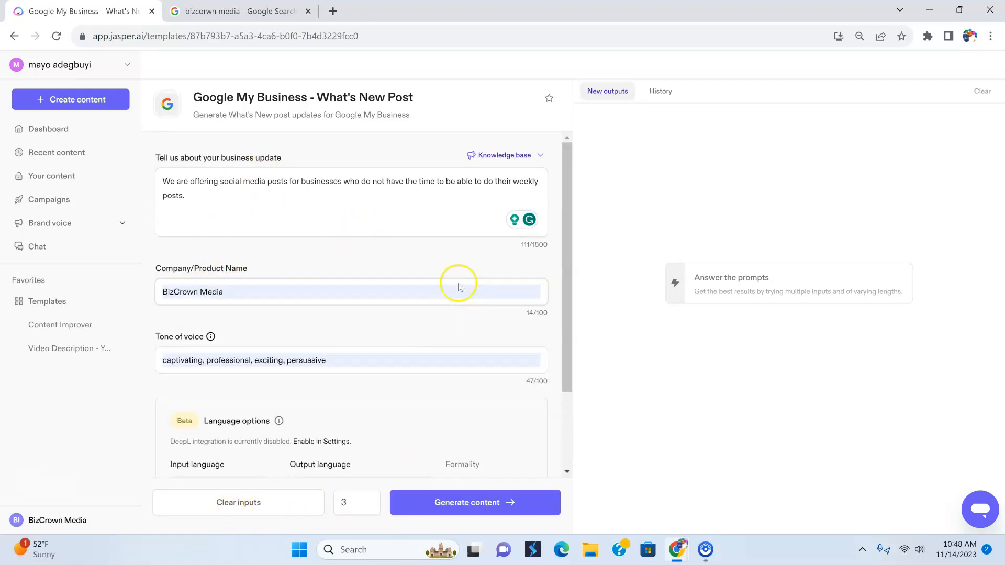
pyautogui.click(479, 508)
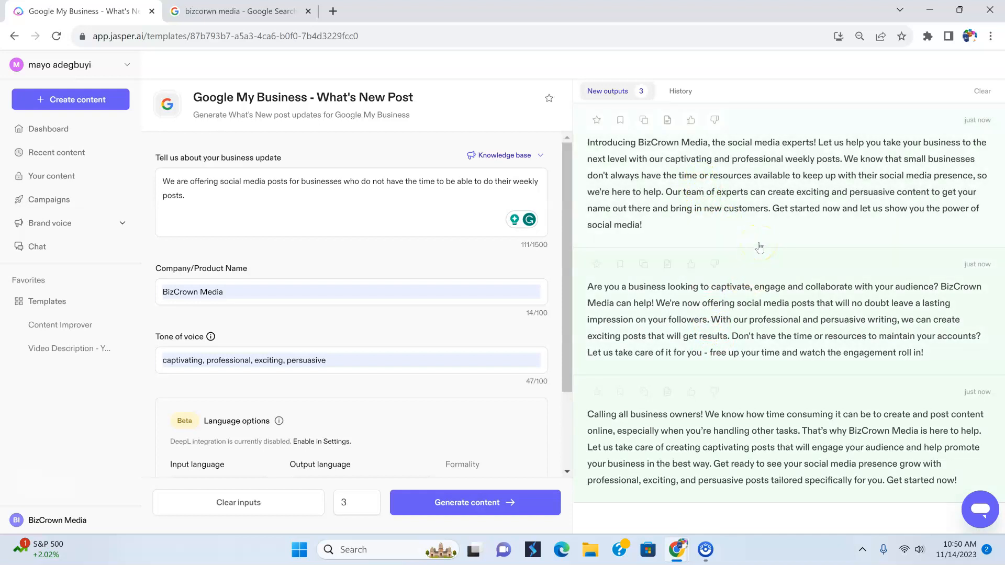
pyautogui.click(736, 229)
# Open the Google My Business - Offer Post template and enter the offer "First month free on social media posts for the end of year sale."
pyautogui.click(13, 37)
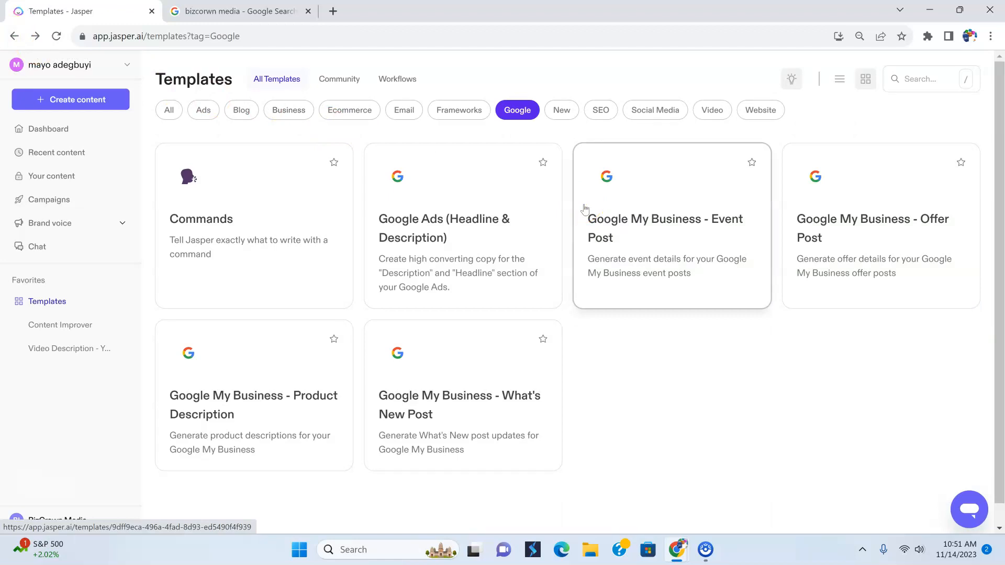
pyautogui.click(887, 239)
pyautogui.click(200, 197)
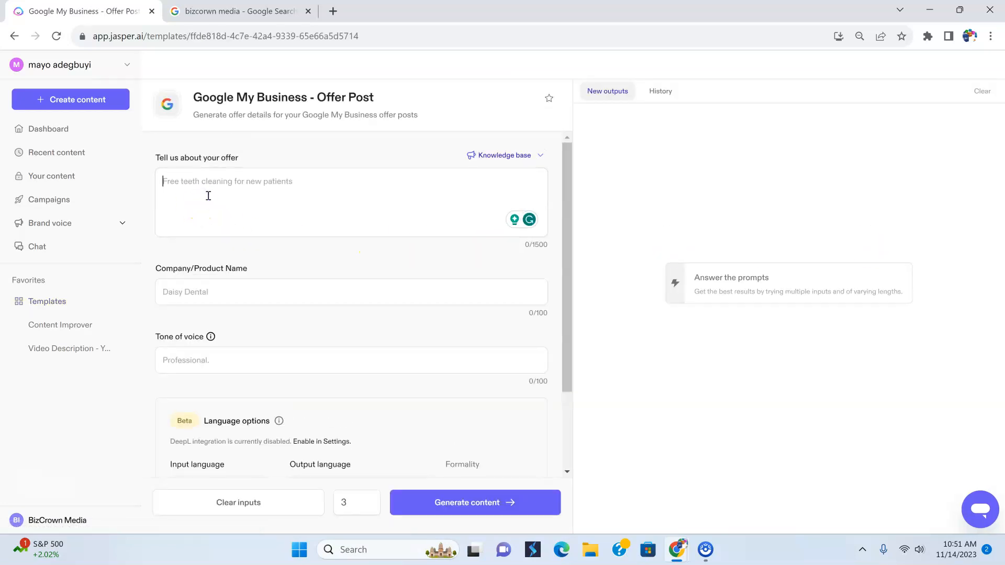
pyautogui.write('First')
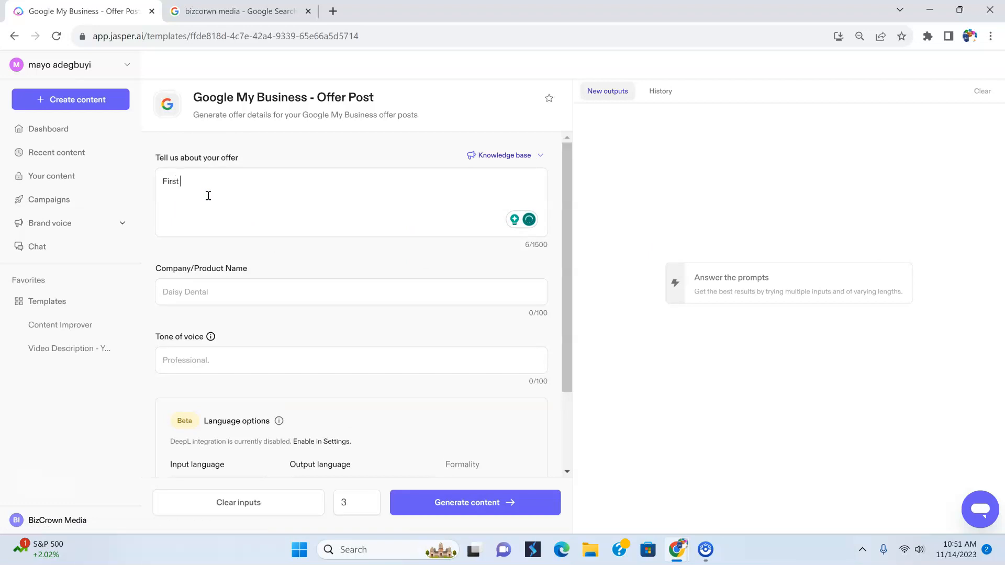
pyautogui.write(' month free on')
pyautogui.write('social media posts for the next')
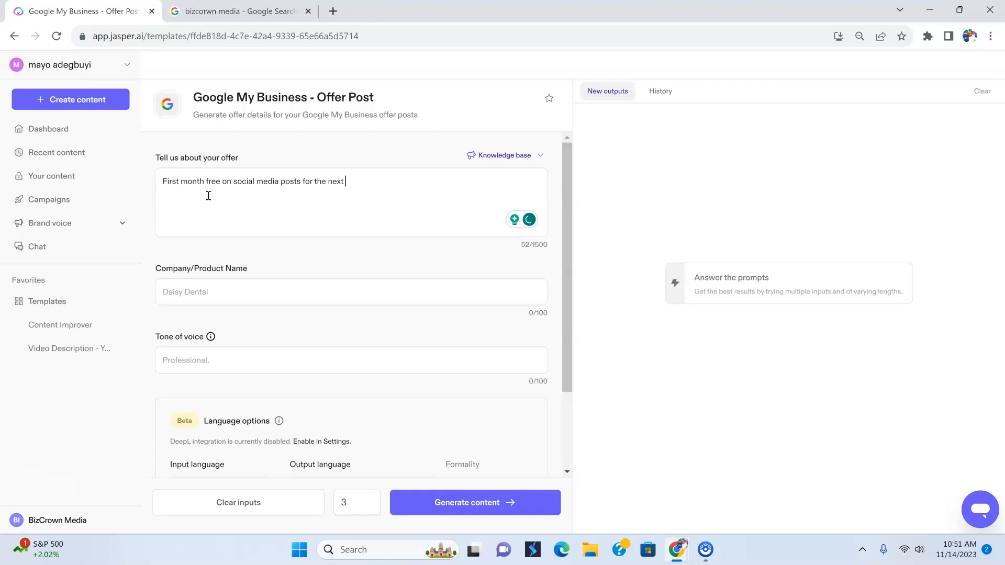
pyautogui.press('BackSpace')
pyautogui.press('BackSpace')
pyautogui.press('BackSpace')
pyautogui.press('BackSpace')
pyautogui.press('BackSpace')
pyautogui.write('end of year sale.')
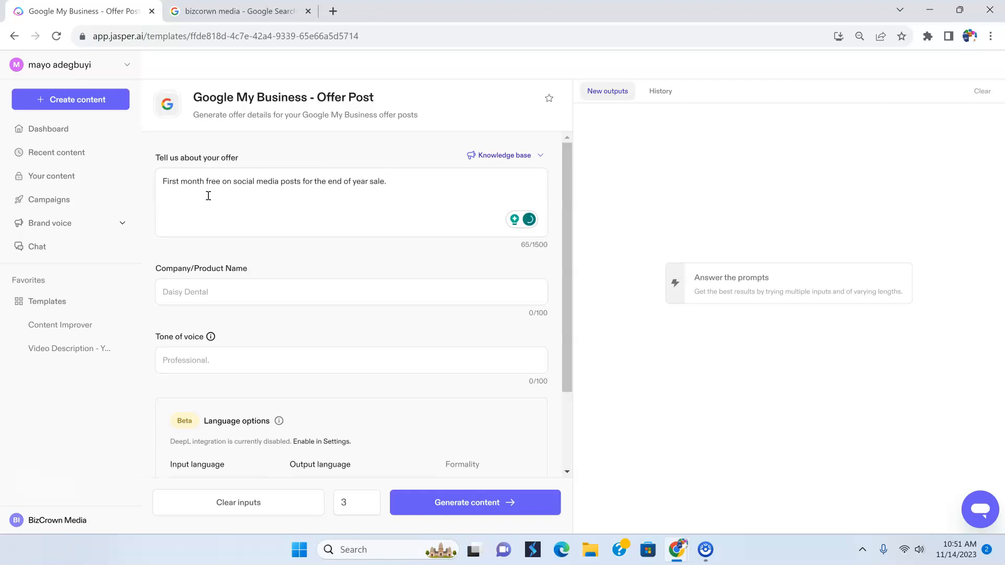
# Set the company/product name of the Offer Post to BizCrown Media
pyautogui.click(209, 292)
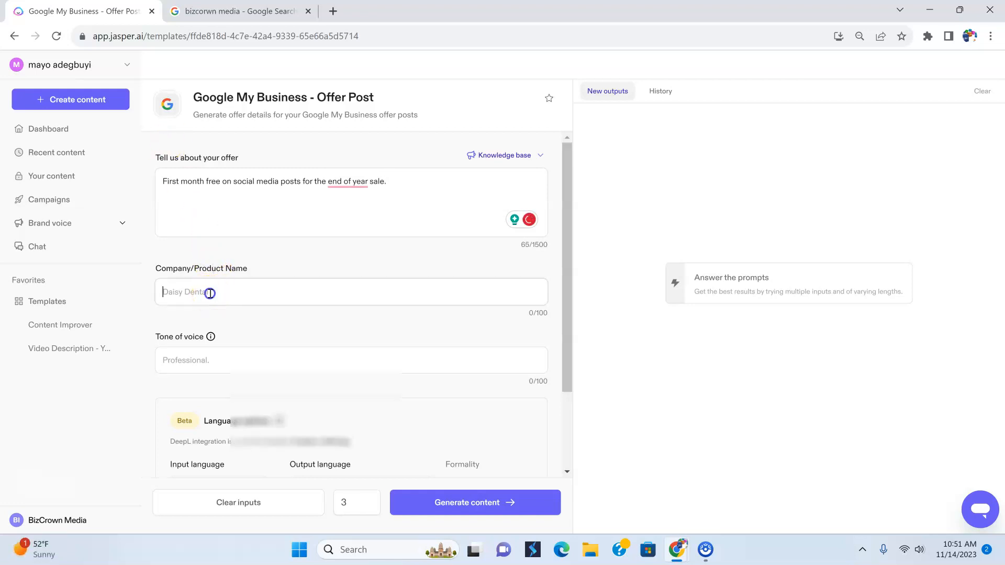
pyautogui.write('Bi')
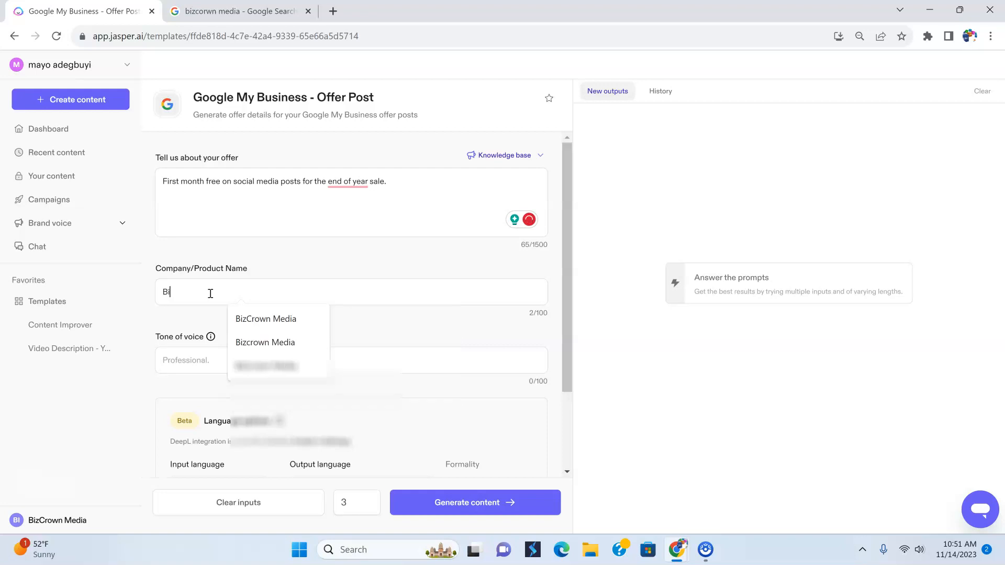
pyautogui.click(251, 320)
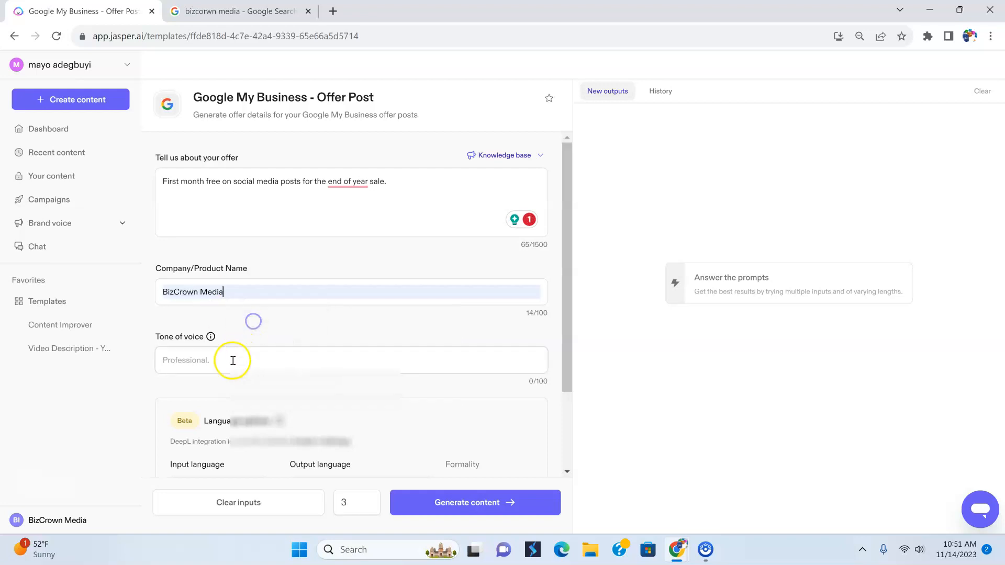
# Set the tone of voice of the Offer Post to "witty, casual, professional, persuasive"
pyautogui.click(218, 361)
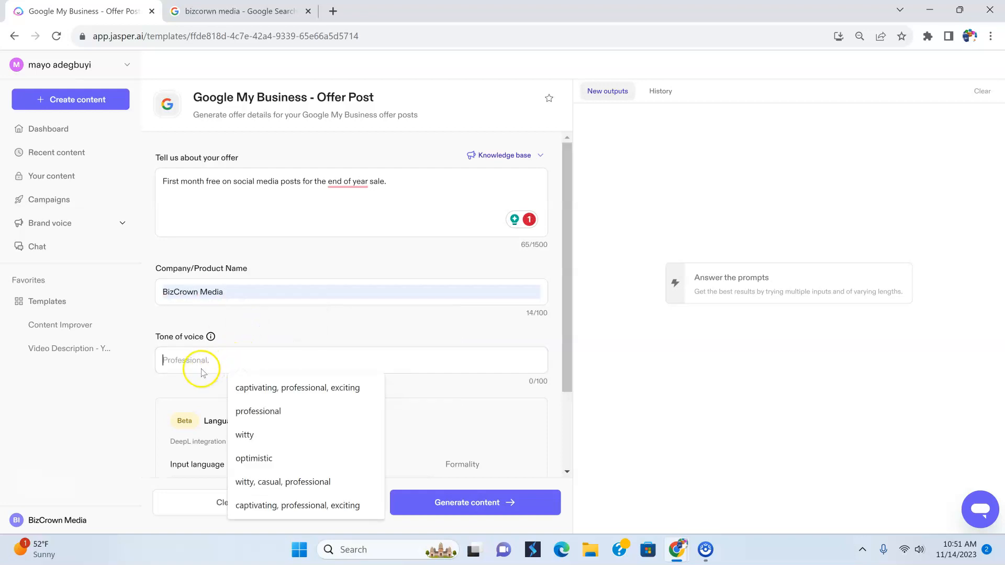
pyautogui.click(289, 482)
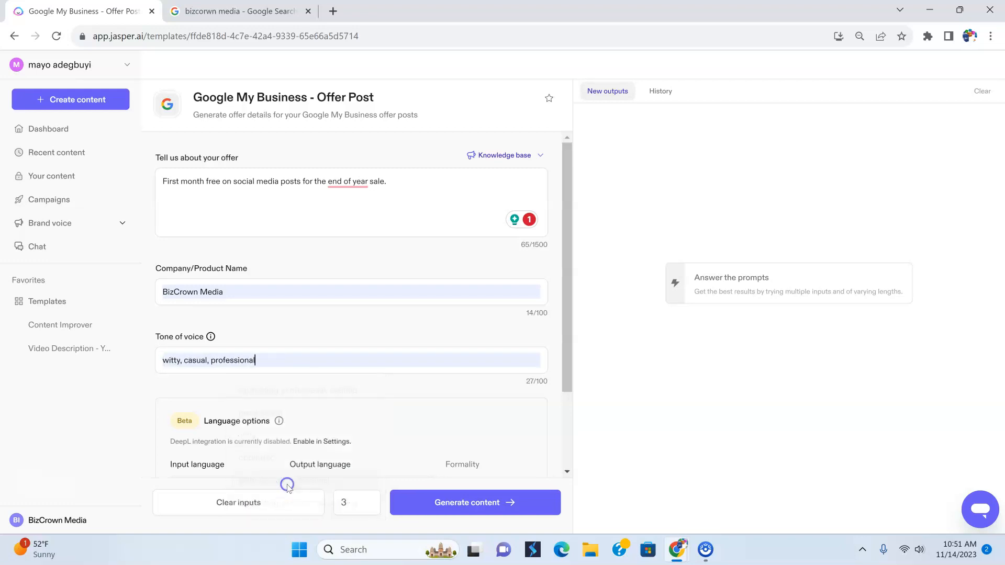
pyautogui.click(256, 368)
pyautogui.write(', ')
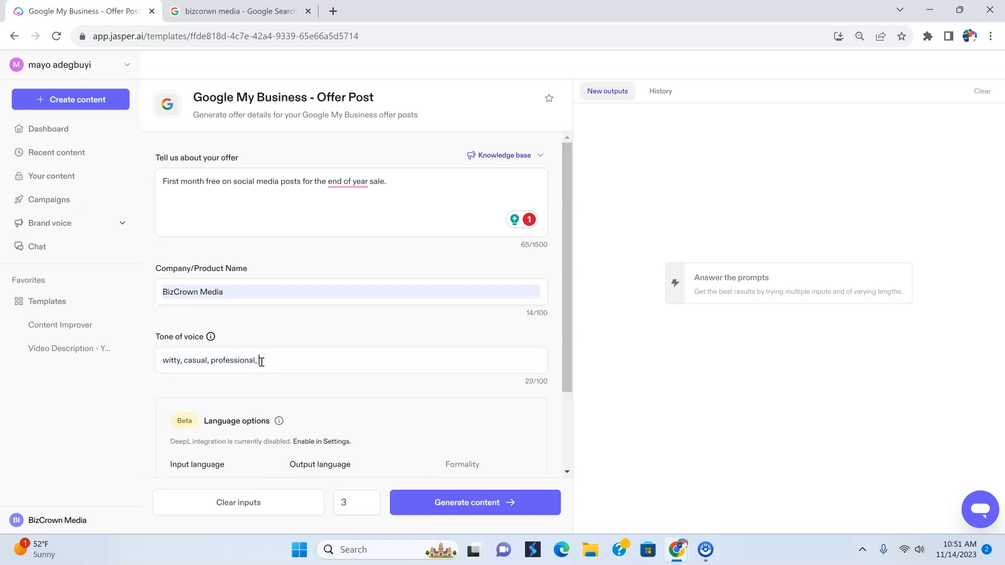
pyautogui.write('pers')
pyautogui.write('uasu')
pyautogui.write('iv')
pyautogui.write('e')
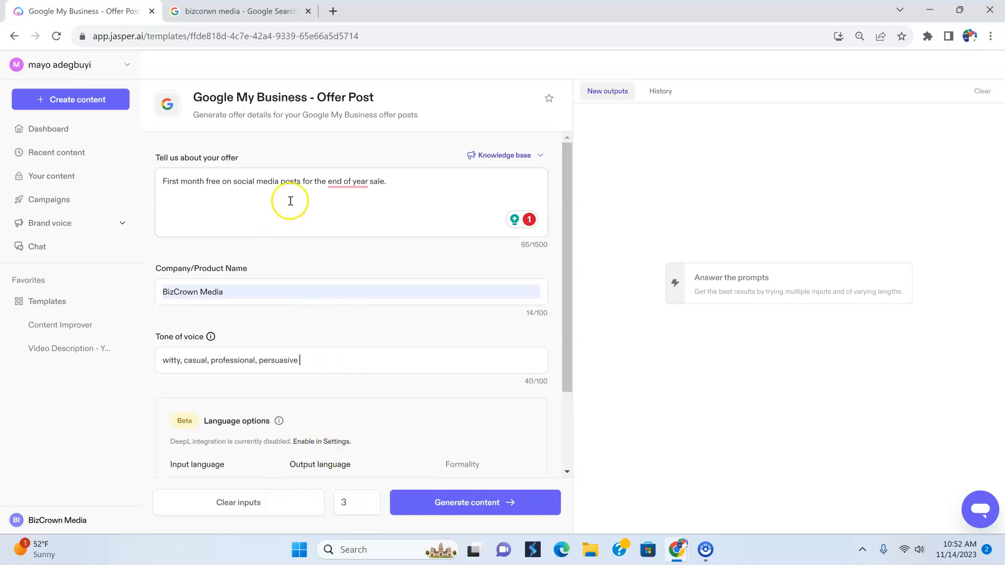
# Accept the suggested correction "end-of-year" in the offer description and generate three versions of the Offer Post
pyautogui.moveTo(347, 183)
pyautogui.click(349, 220)
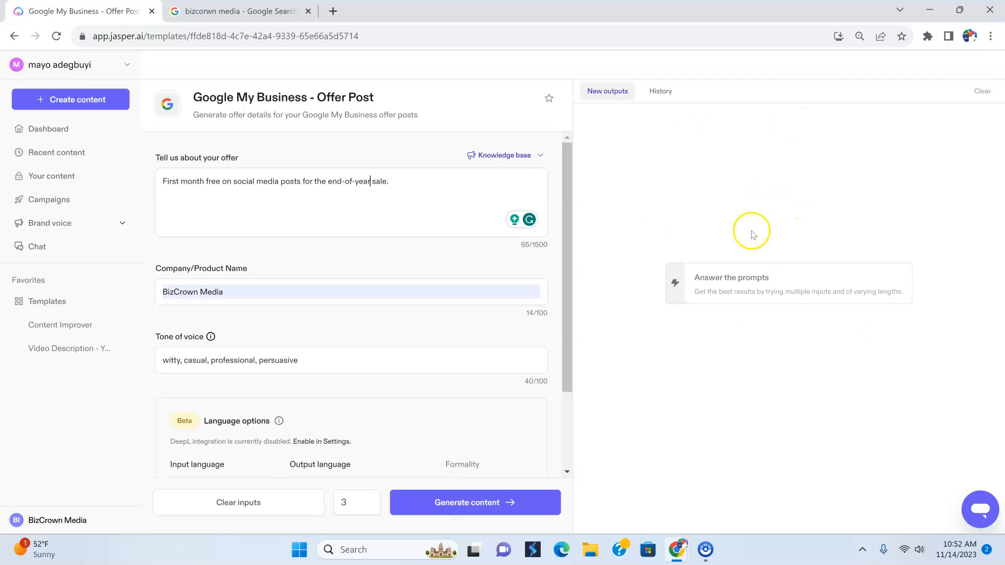
pyautogui.click(488, 508)
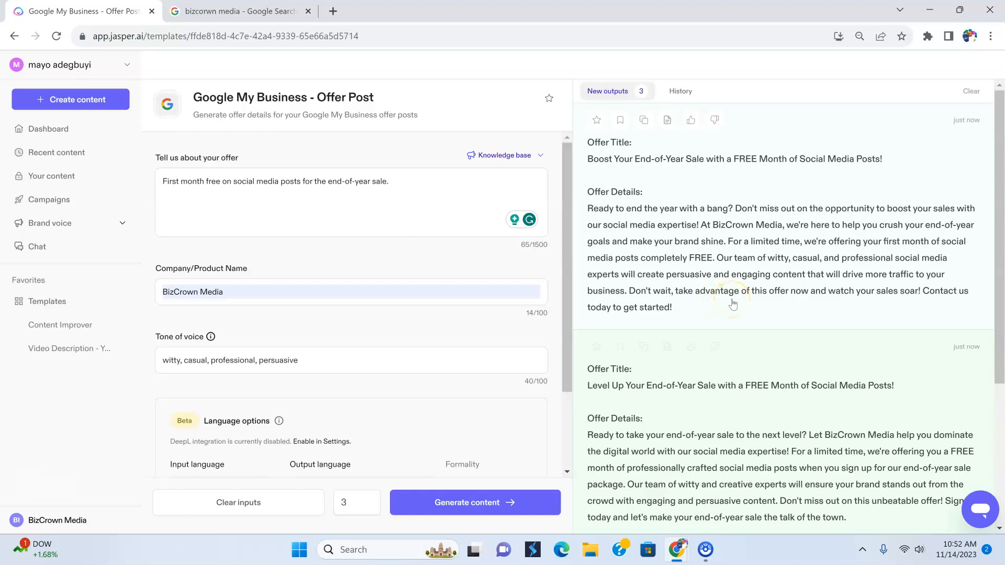
# Review the titles and details of the generated offer posts and return to the Google templates
pyautogui.scroll(-4, 732, 306)
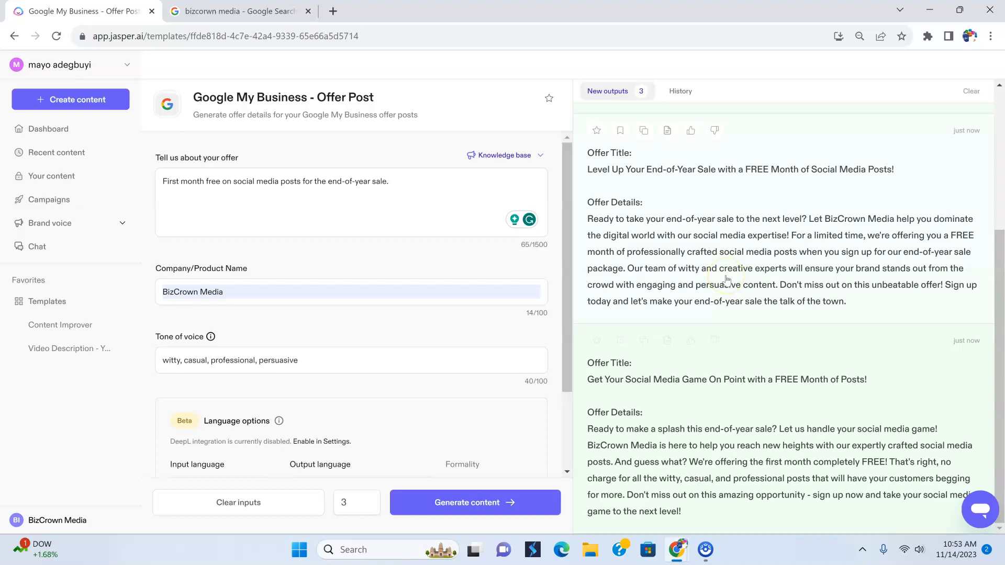
pyautogui.scroll(4, 727, 279)
pyautogui.scroll(1, 726, 280)
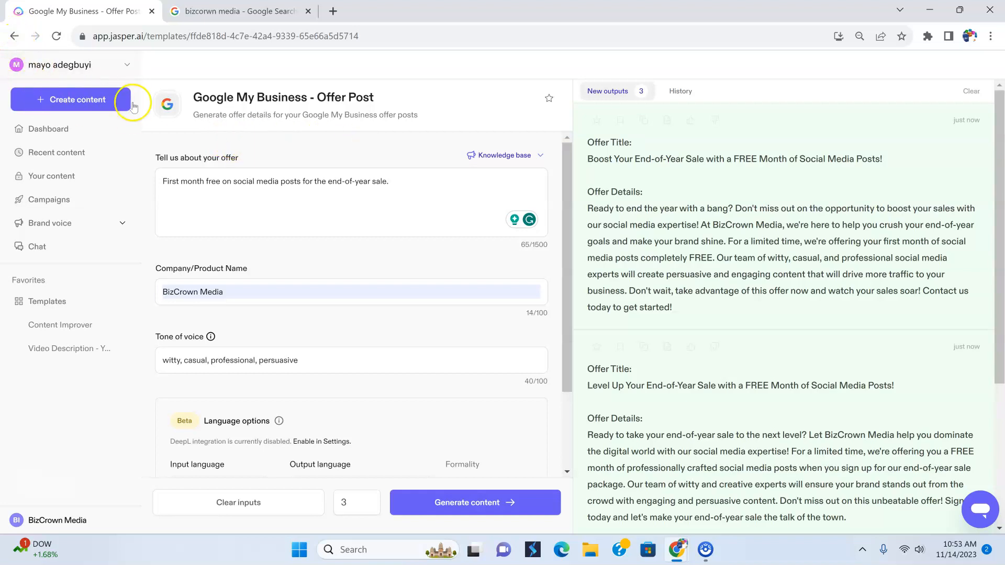
pyautogui.click(14, 36)
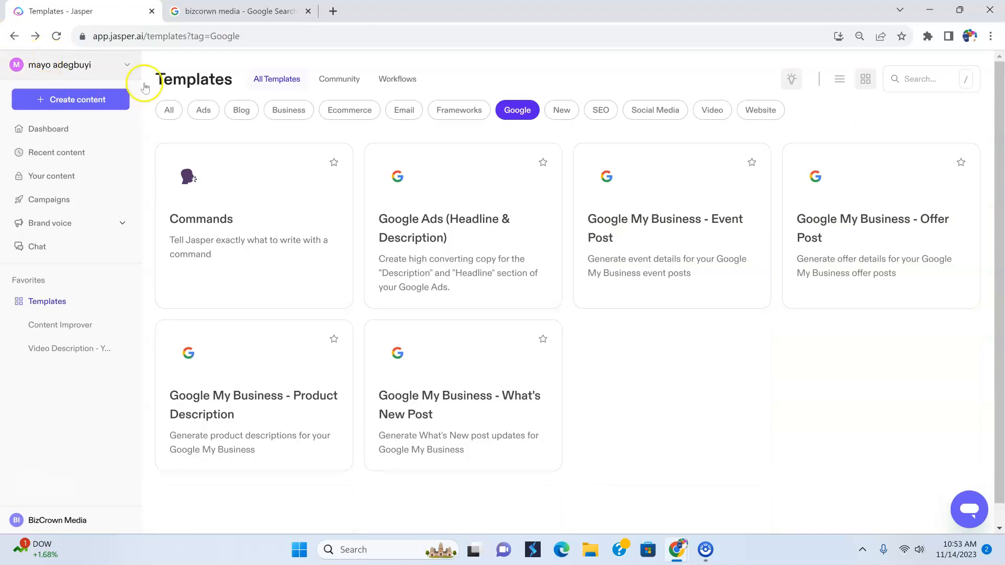